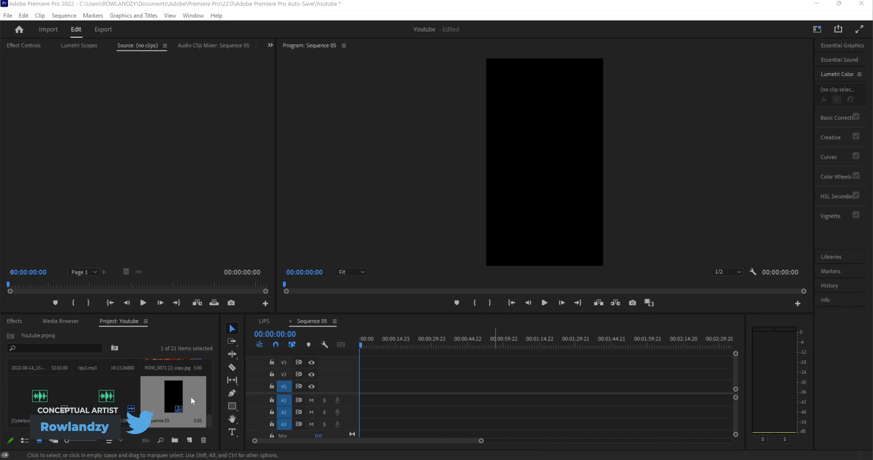
Switch to Photoshop, make Layer 3 the active layer and hide the Black & White 1 adjustment layer
mouse_move(338, 458)
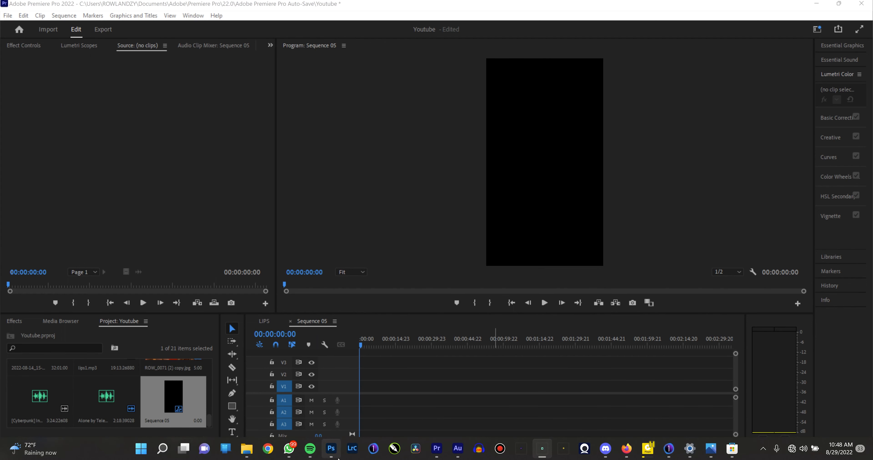
mouse_move(239, 450)
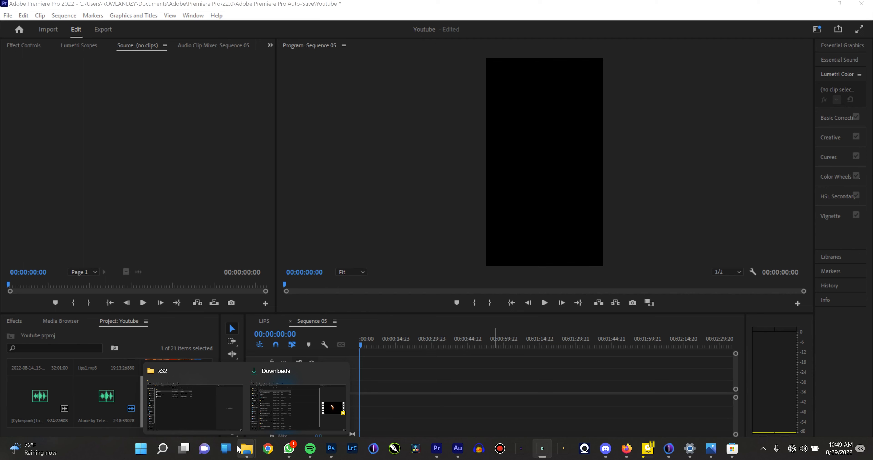
left_click(331, 449)
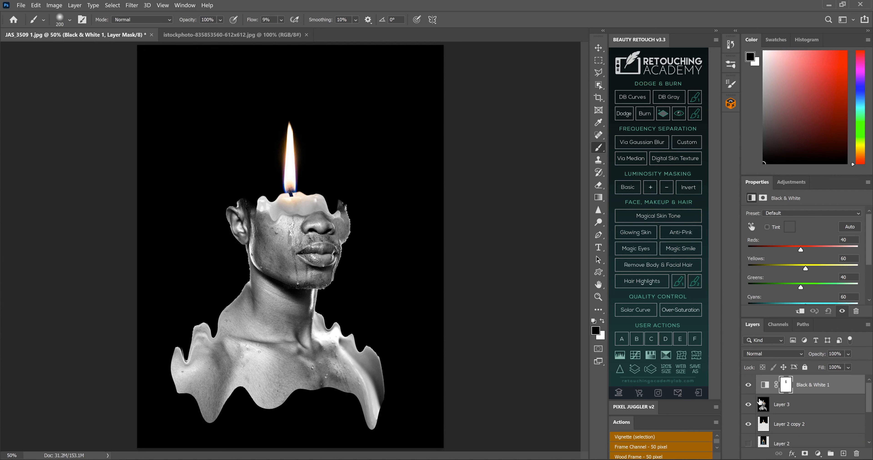
left_click(802, 407)
left_click(749, 385)
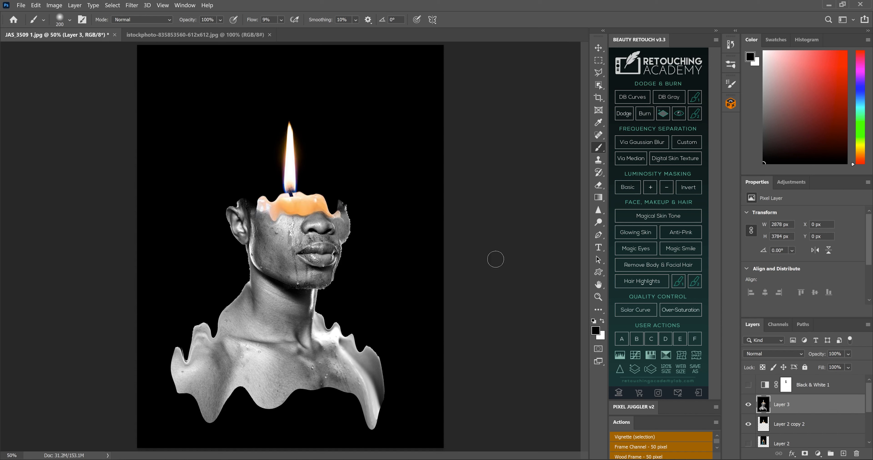
Cover the candle flame above the head with a black-filled rectangular selection on Layer 3 and deselect
left_click(598, 61)
left_click_drag(225, 104, 388, 191)
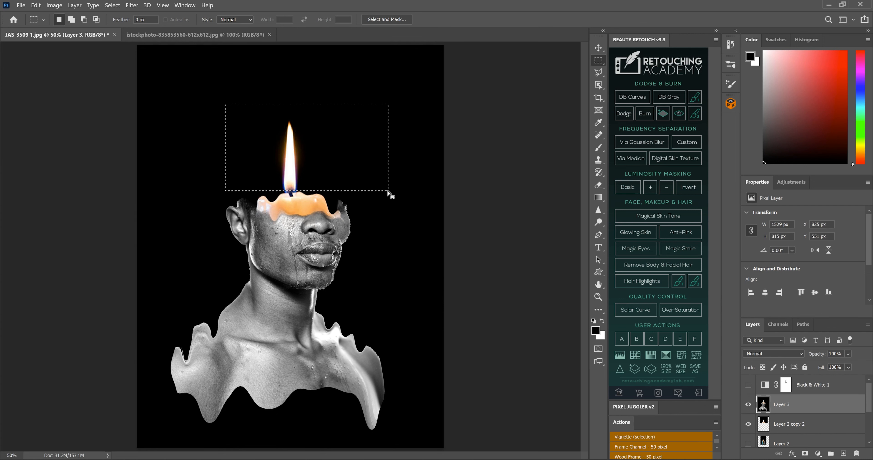
key("ctrl")
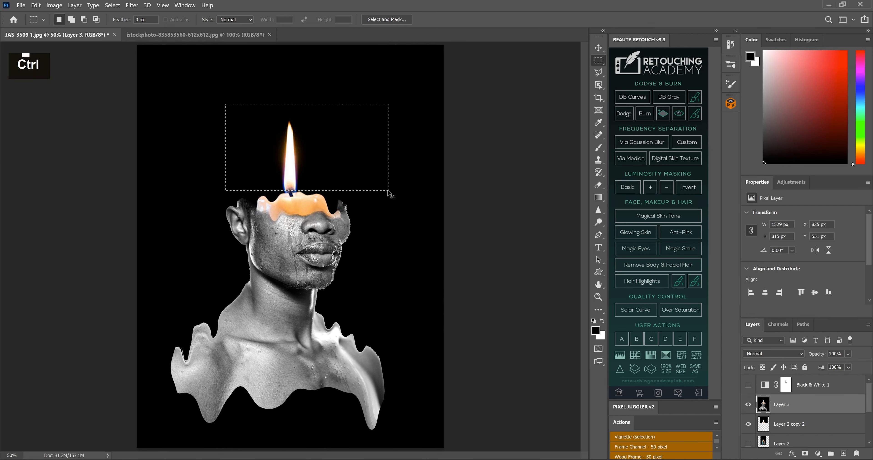
key("alt")
key("alt+BackSpace")
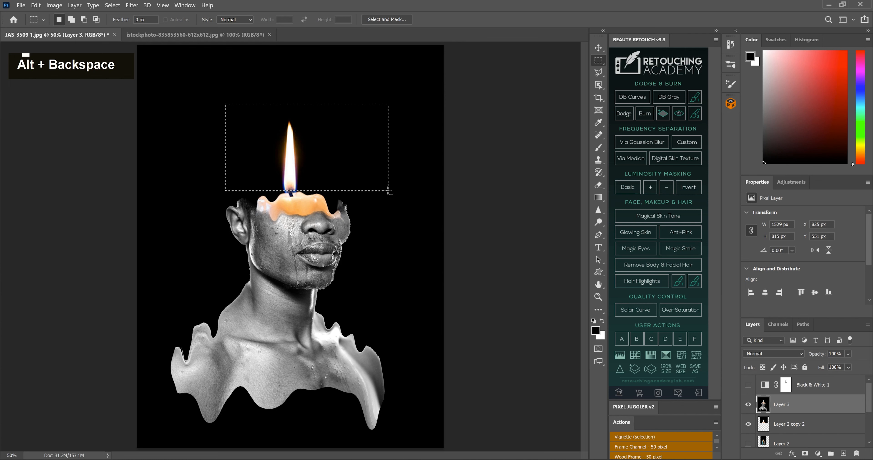
key("ctrl+d")
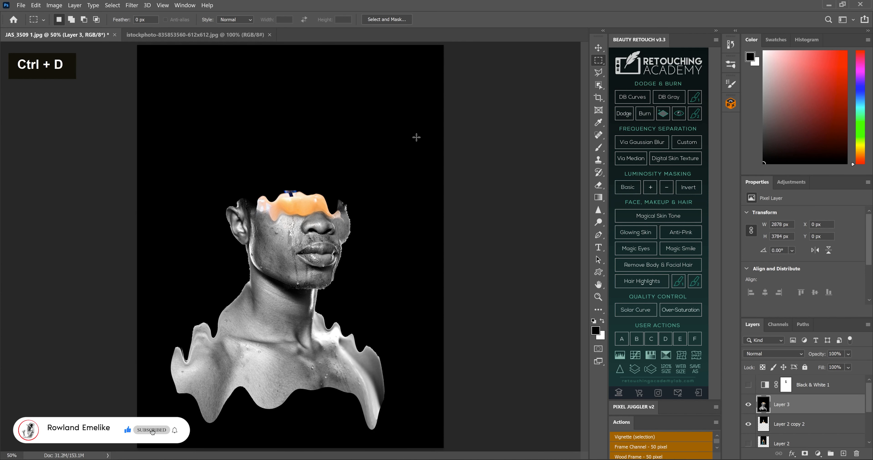
Save the image as a JPEG named JAS_3509 1 in the Pictures folder at quality 9
key("ctrl+shift+s")
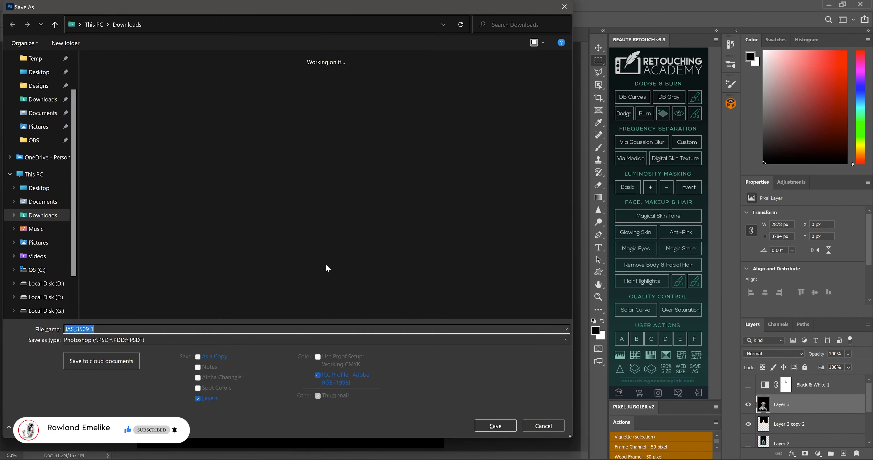
left_click(46, 246)
left_click(133, 341)
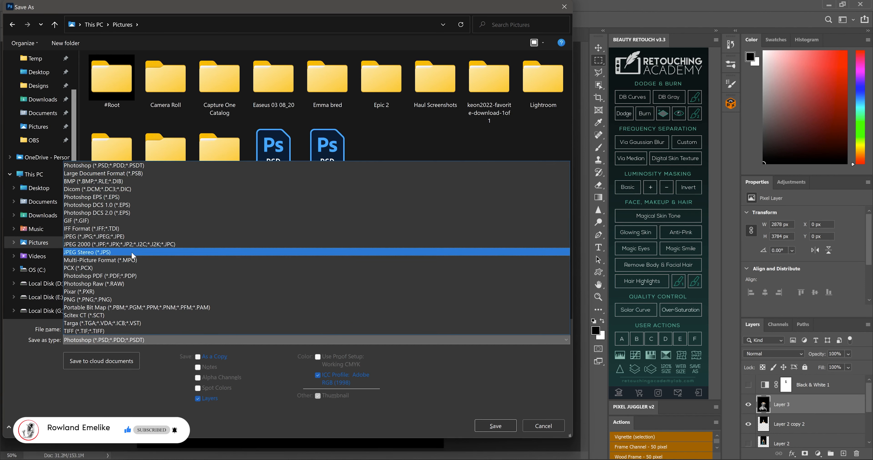
left_click(133, 237)
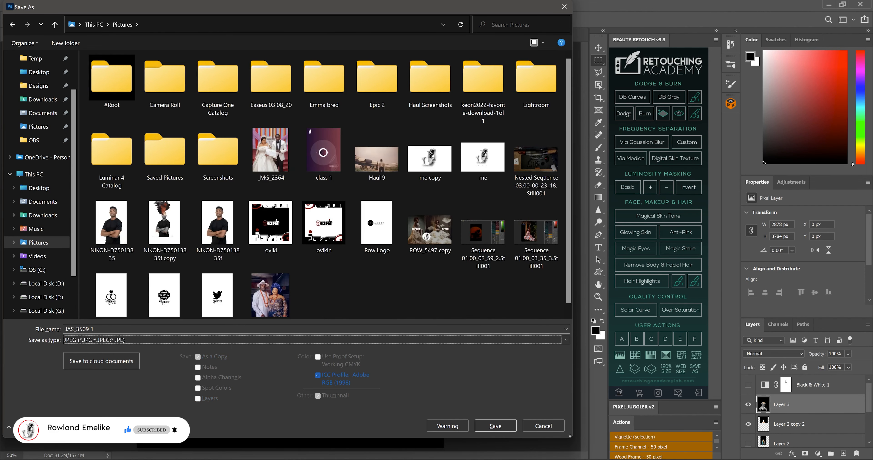
left_click(511, 426)
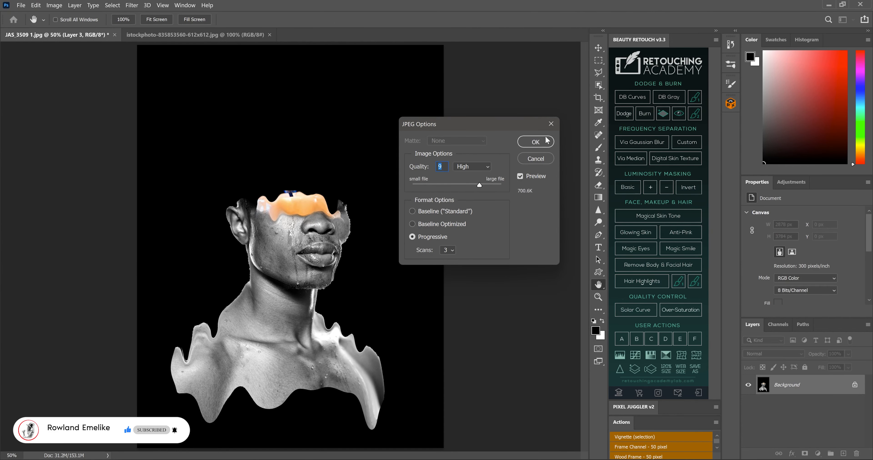
left_click(547, 144)
key("m")
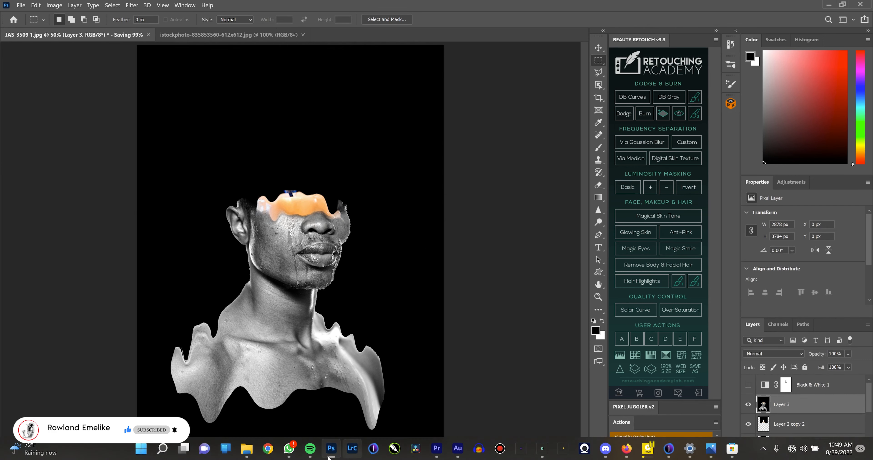
Switch to Premiere Pro and place JAS_3509 1.jpg on track V1 at the start of Sequence 05
mouse_move(240, 451)
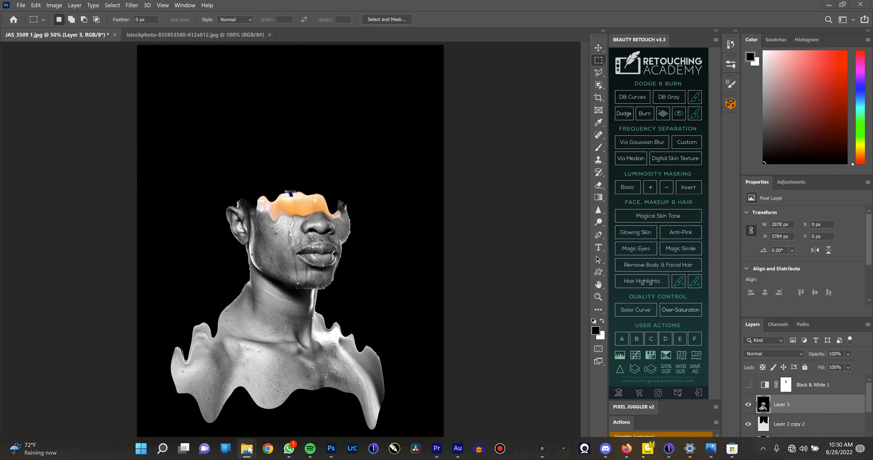
mouse_move(249, 400)
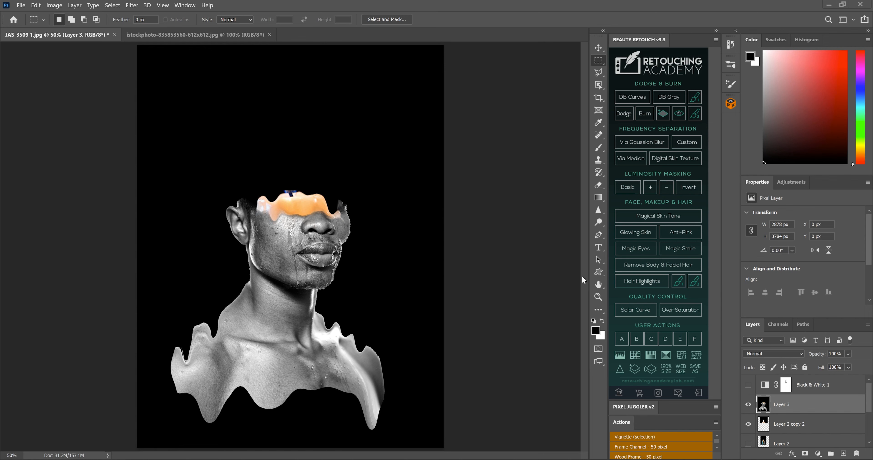
mouse_move(537, 457)
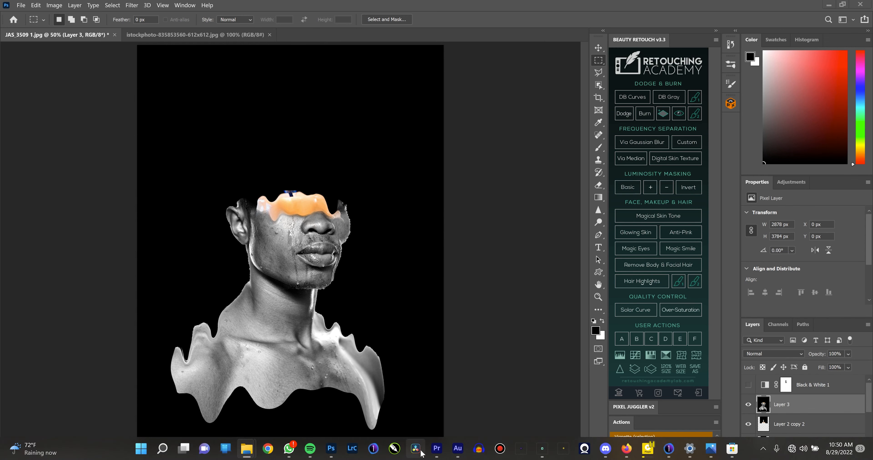
left_click(437, 450)
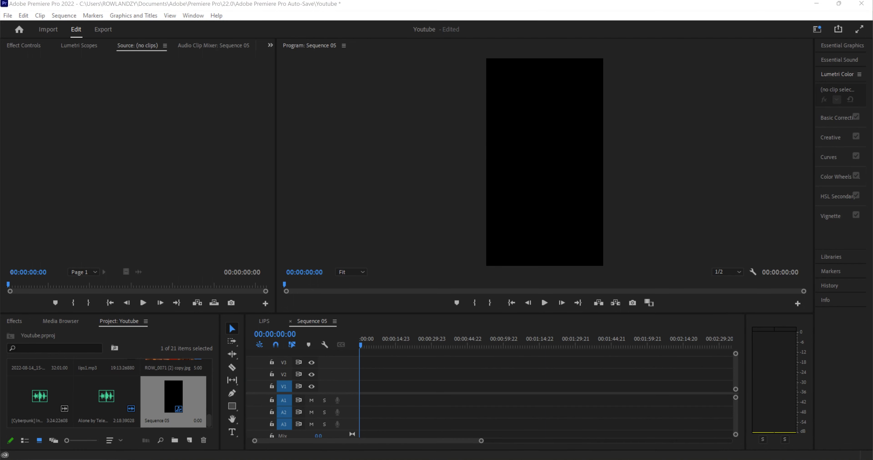
left_click_drag(872, 331, 345, 395)
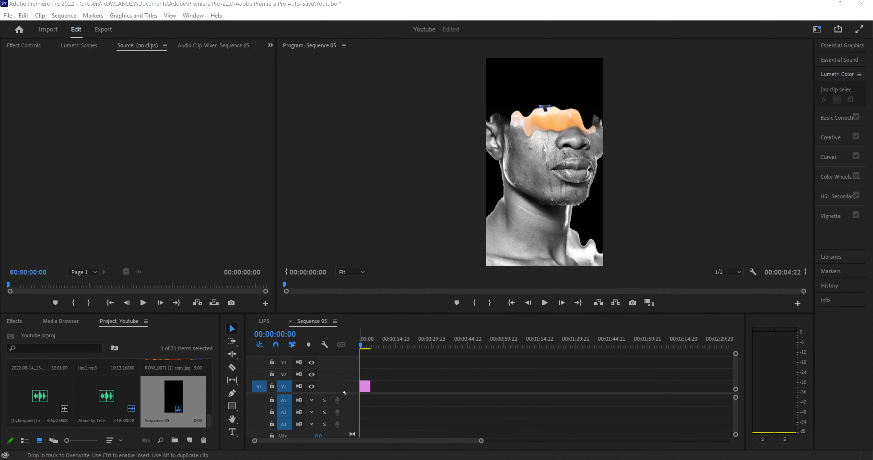
Scale the JAS_3509 1.jpg clip down to 36 so the whole portrait fits the vertical frame
left_click(364, 387)
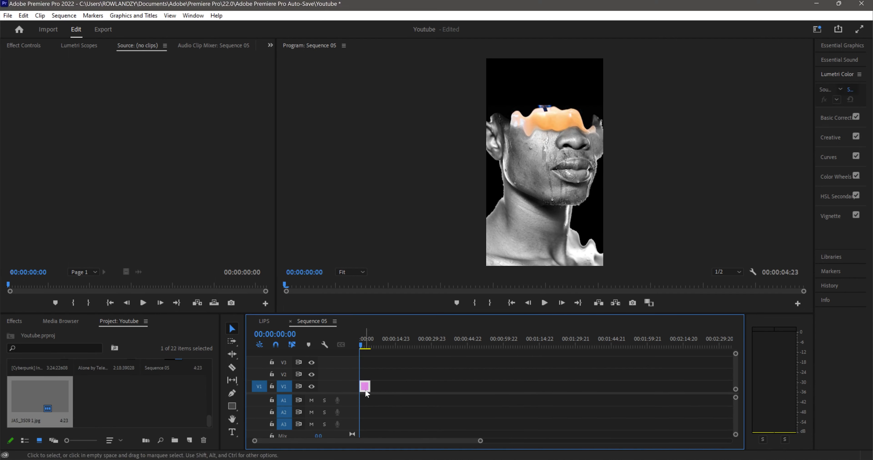
left_click(24, 45)
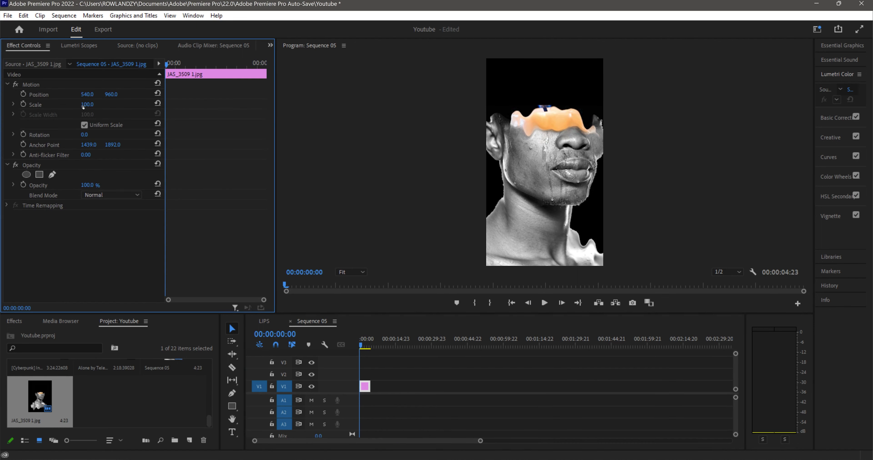
left_click_drag(85, 104, 65, 104)
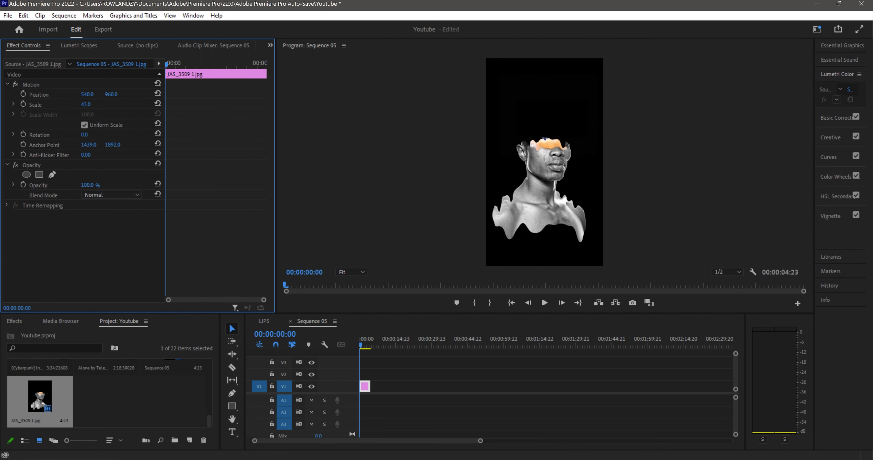
left_click_drag(86, 104, 94, 103)
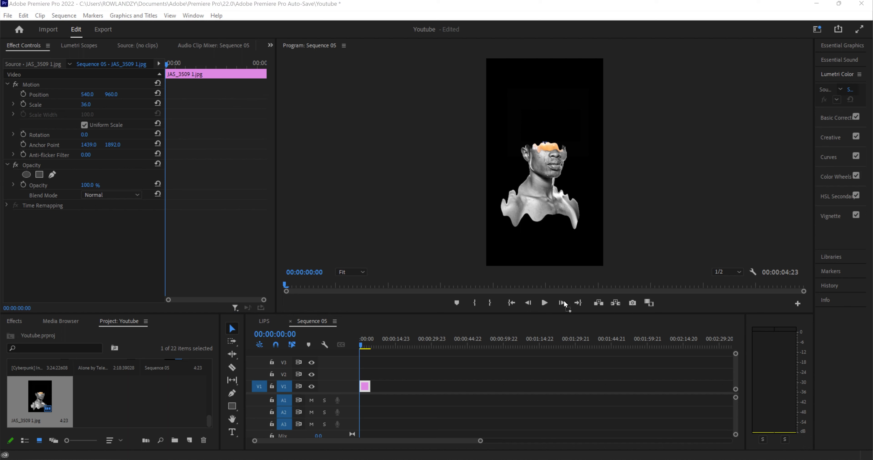
Place the candle flame stock footage on track V2 at the sequence start and set its blend mode to Screen
left_click_drag(384, 382, 368, 376)
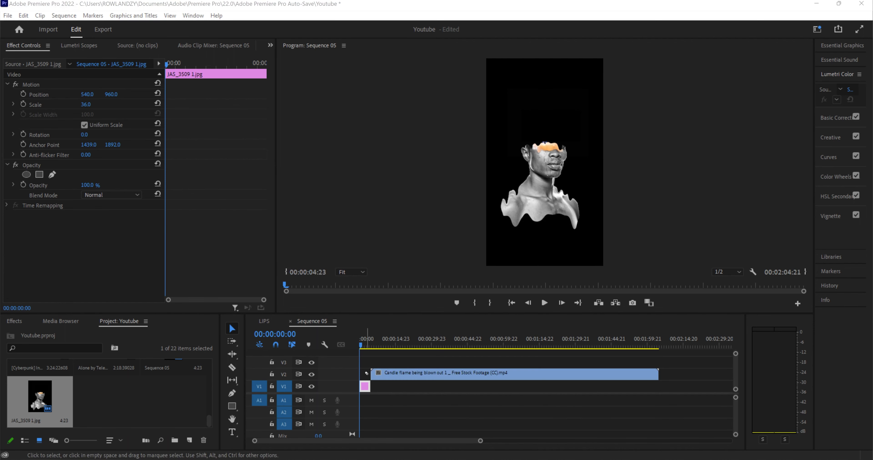
left_click_drag(439, 378, 429, 378)
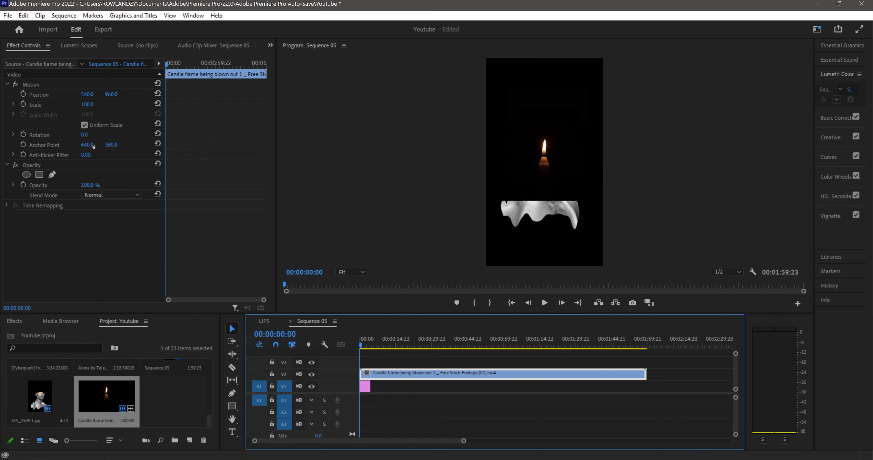
left_click(117, 197)
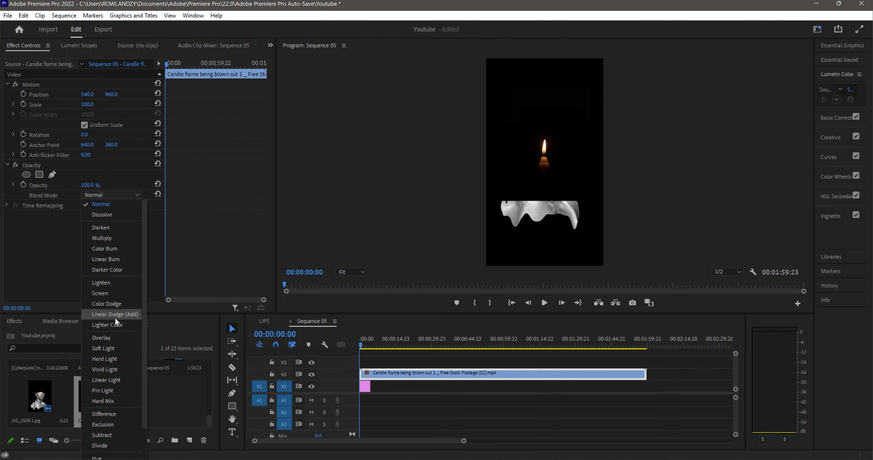
left_click(104, 296)
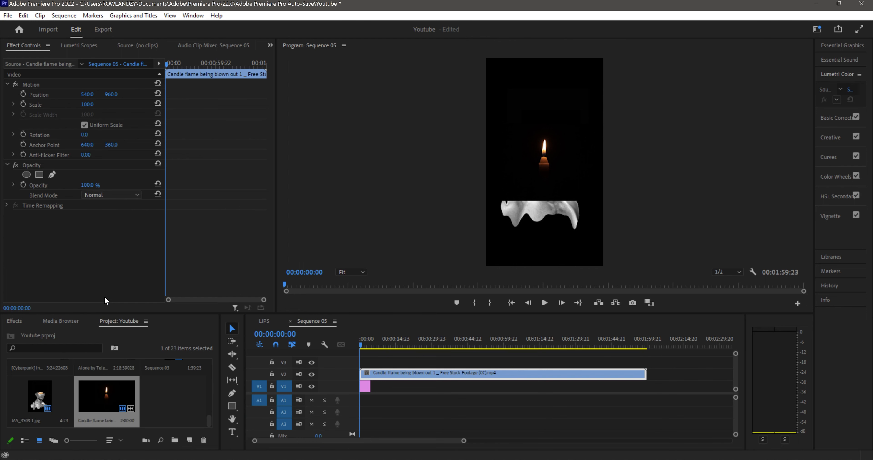
left_click(543, 162)
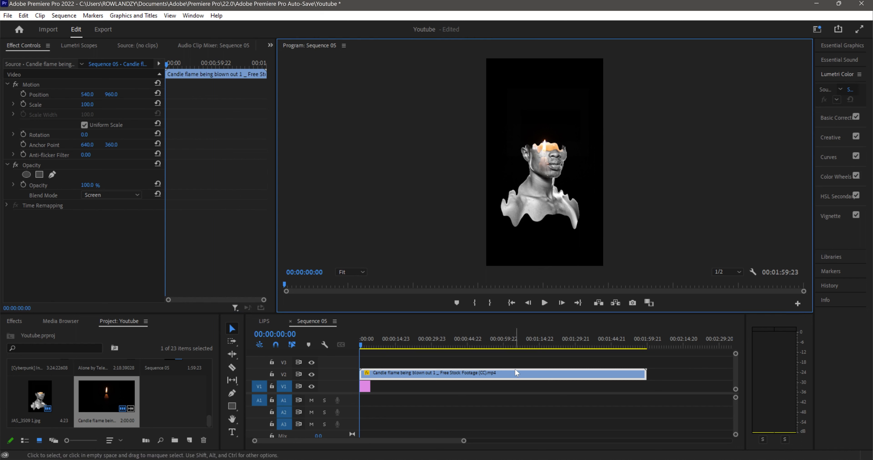
Align the candle flame with the head by setting the clip's position to 572, 884 and scale to 233
left_click(510, 380)
left_click(509, 373)
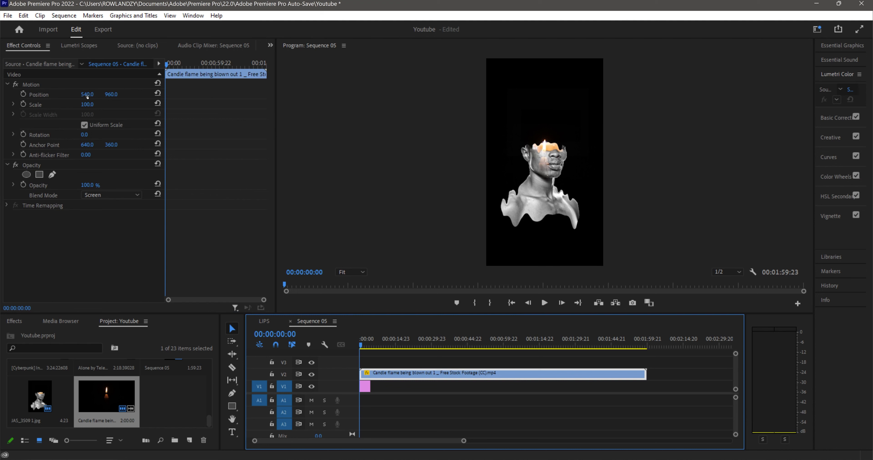
left_click_drag(87, 95, 116, 94)
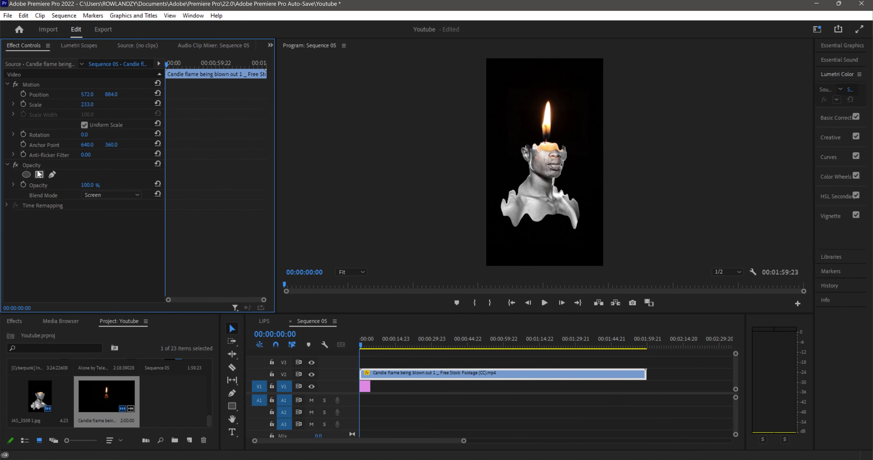
Draw a closed five-point opacity mask with the Pen tool around the flame on the candle clip
left_click(53, 174)
left_click(442, 163)
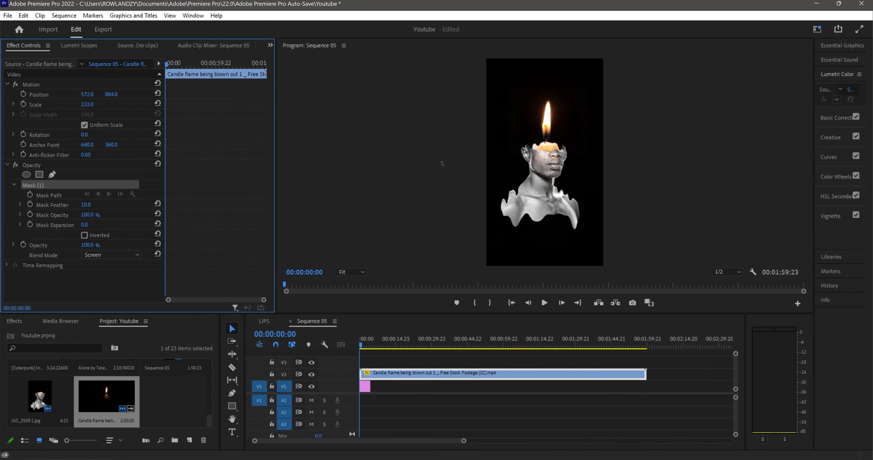
left_click(554, 144)
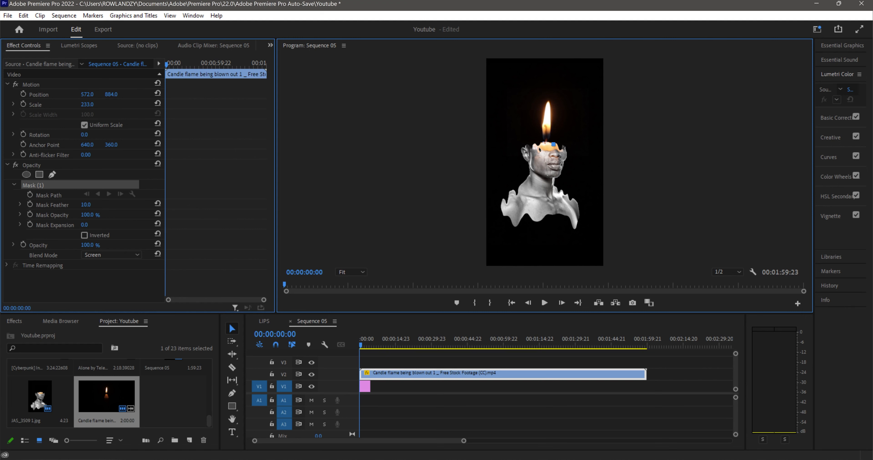
left_click(539, 147)
left_click(529, 96)
left_click(555, 92)
left_click(572, 116)
left_click(555, 146)
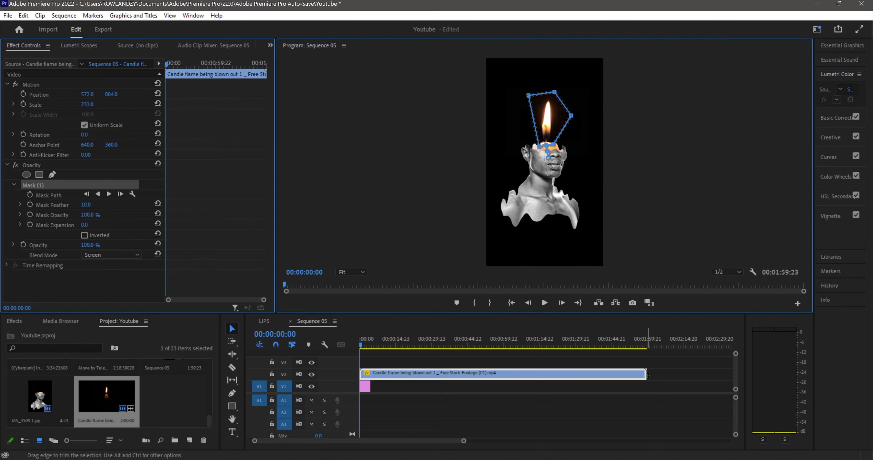
Trim the end of the candle clip to match the portrait image's length and select the portrait clip
left_click_drag(640, 375, 370, 380)
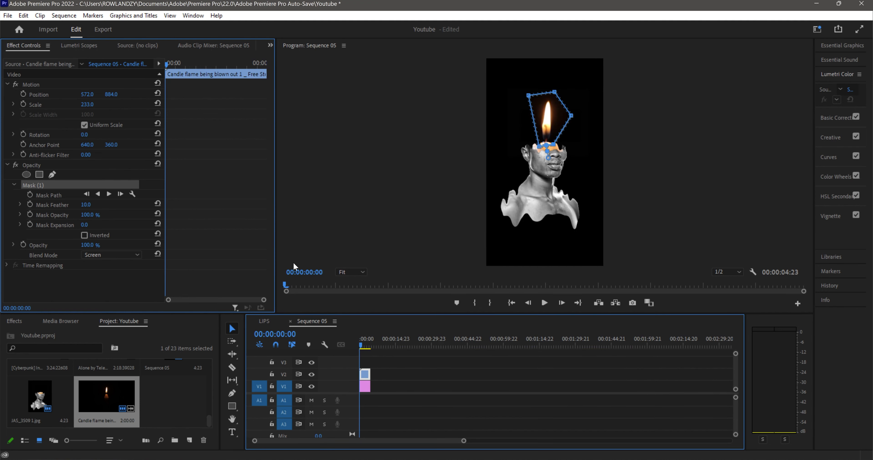
left_click(465, 242)
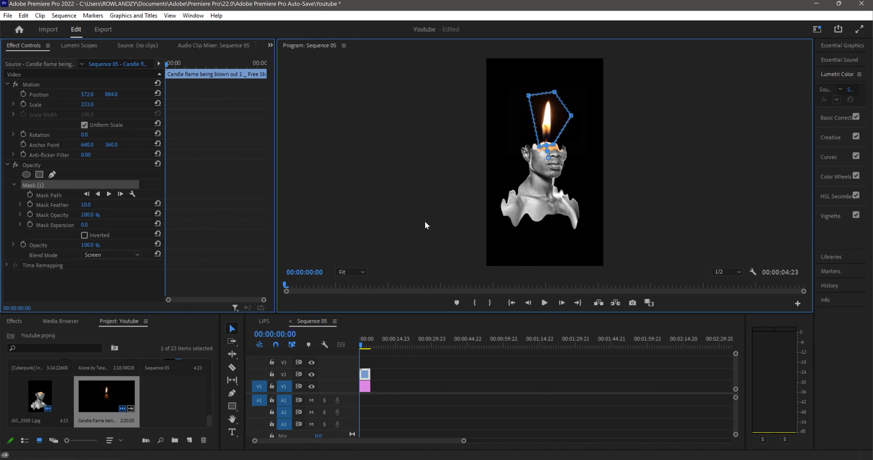
left_click(367, 387)
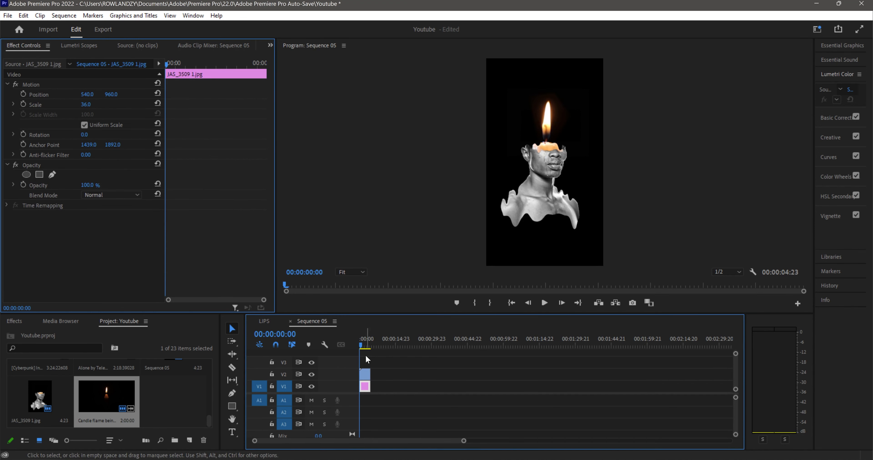
Refine the candle flame's alignment on the head at one second, setting its position to 559, 884 and scale to 217
left_click_drag(362, 345, 362, 346)
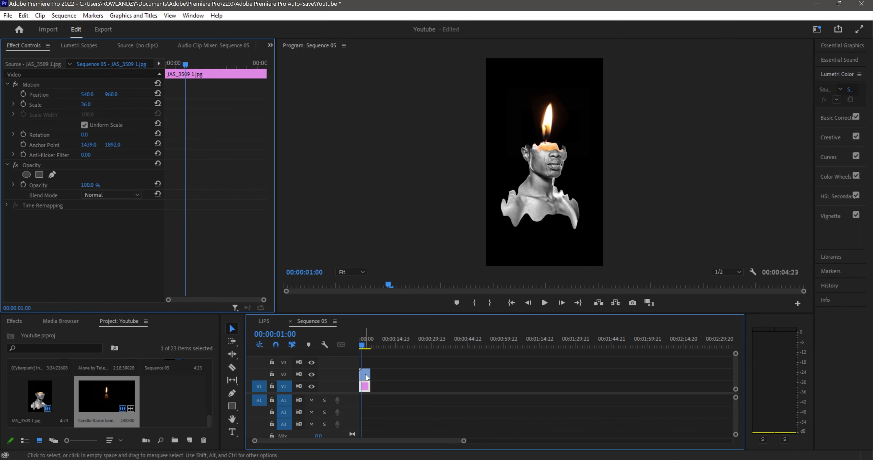
left_click(367, 375)
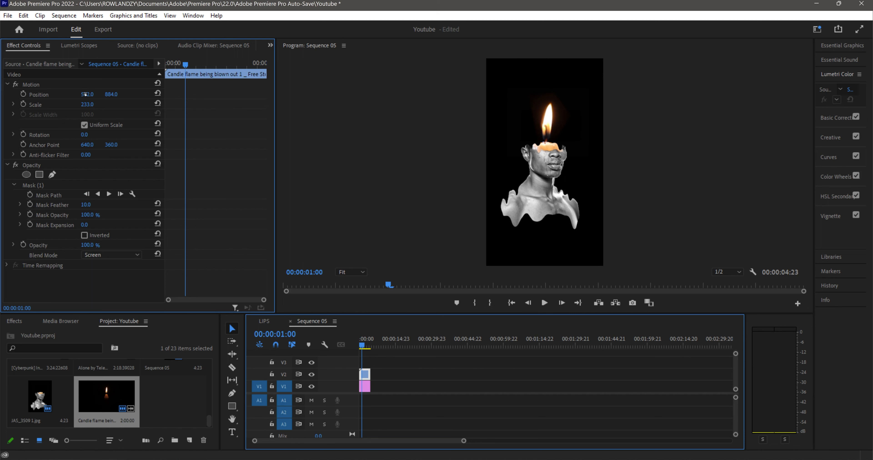
left_click_drag(87, 94, 85, 94)
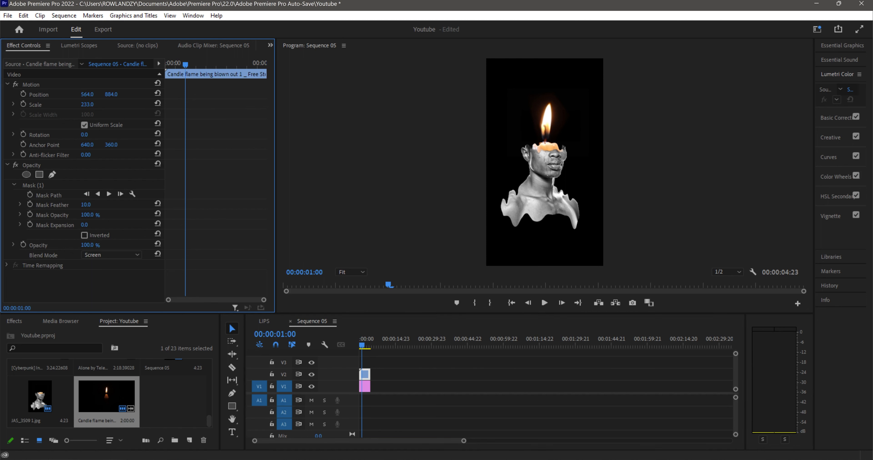
left_click_drag(111, 94, 112, 94)
left_click_drag(87, 94, 110, 94)
left_click_drag(88, 94, 87, 94)
Darken the candle clip's background with Lumetri Basic Correction, setting Shadows to -100 and Blacks to -100
left_click(834, 119)
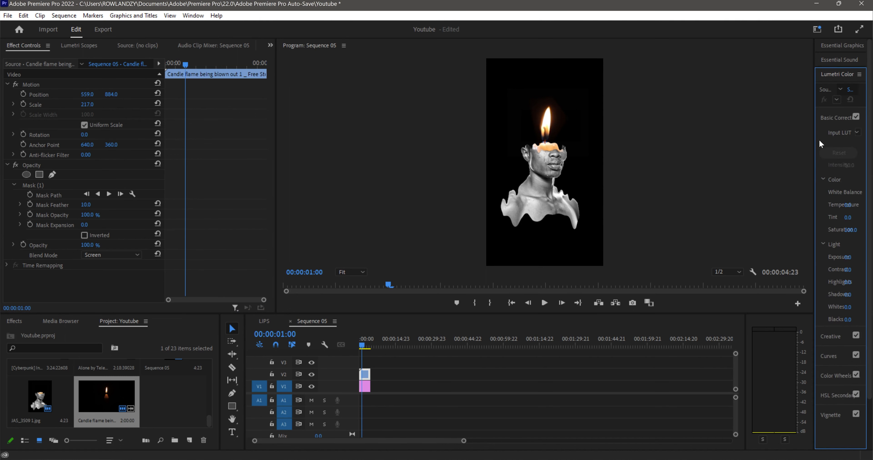
left_click_drag(814, 144, 718, 154)
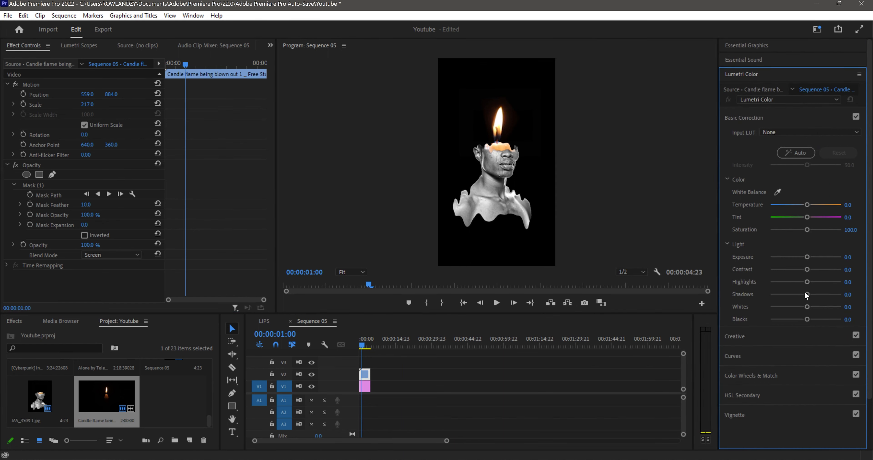
left_click_drag(785, 294, 765, 293)
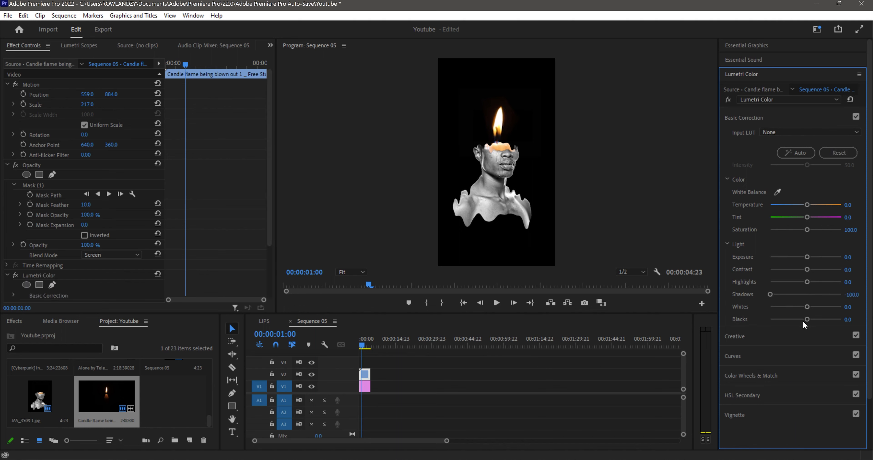
left_click_drag(807, 318, 761, 325)
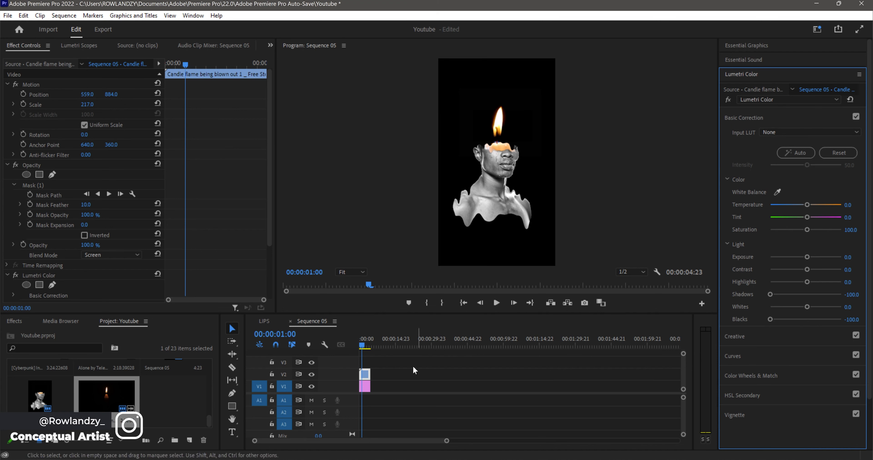
Set the portrait clip's Blacks to -43.6 in Basic Correction and play the sequence from the start
left_click(365, 388)
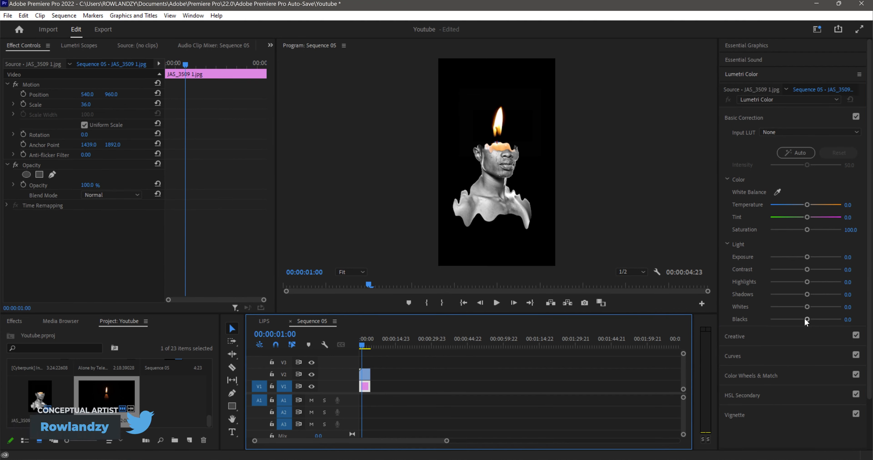
left_click(791, 320)
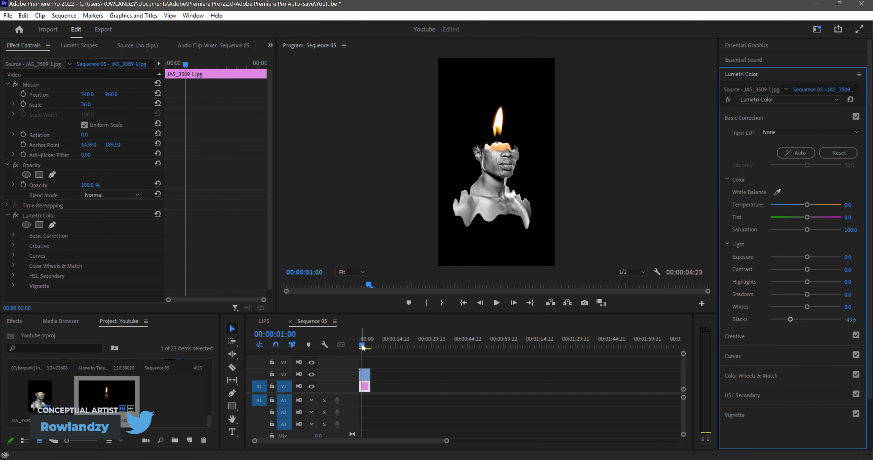
left_click_drag(362, 350, 359, 349)
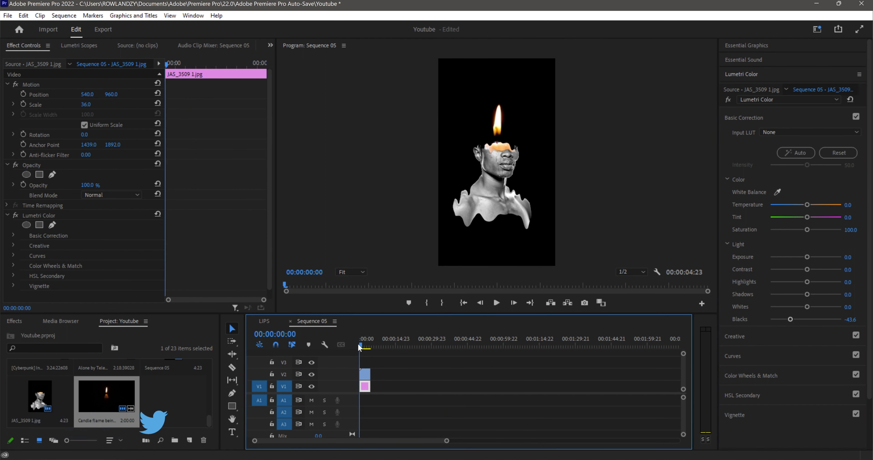
key("space")
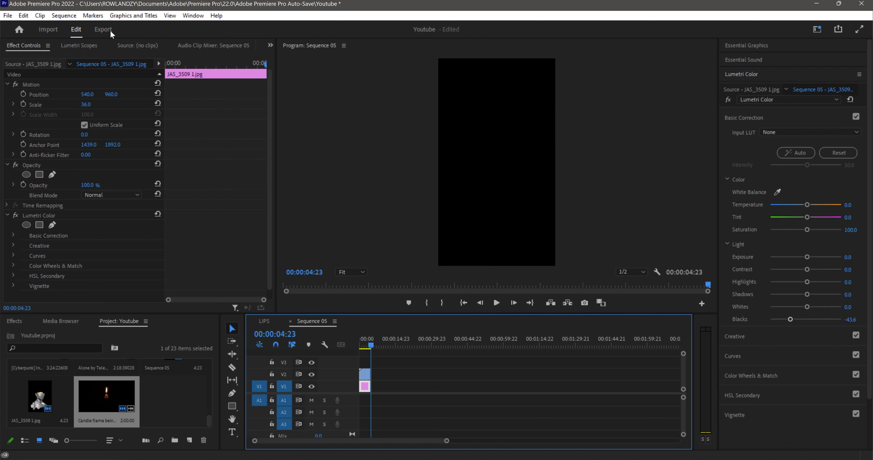
Export the whole sequence as an H.264 file with the High Quality 1080p HD preset, keeping both the existing and new files
left_click(103, 30)
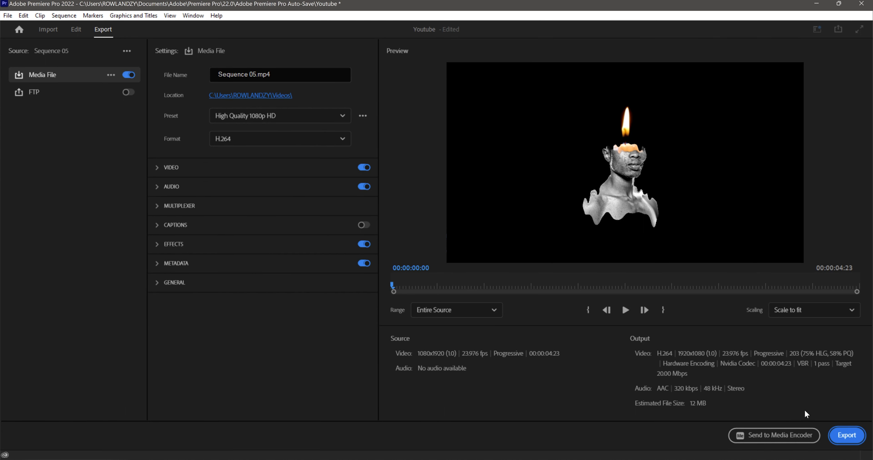
left_click(847, 436)
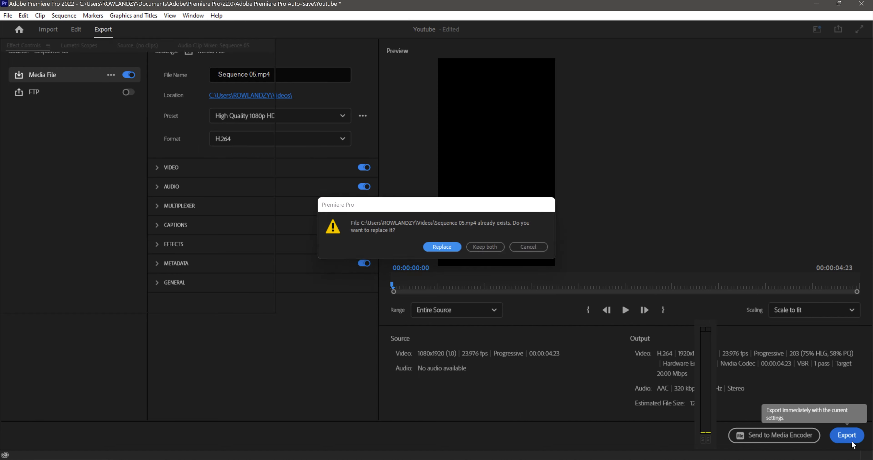
left_click(498, 249)
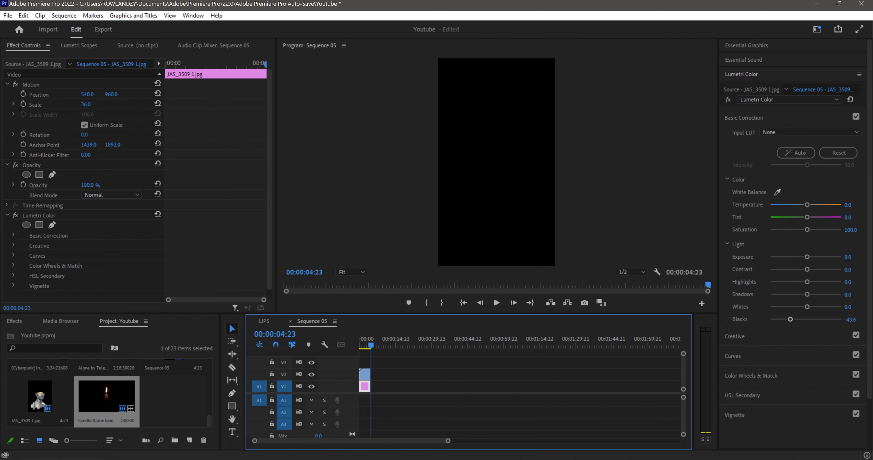
Switch to File Explorer and play the exported video Sequence 05_1 from the Videos folder
key("alt+Tab")
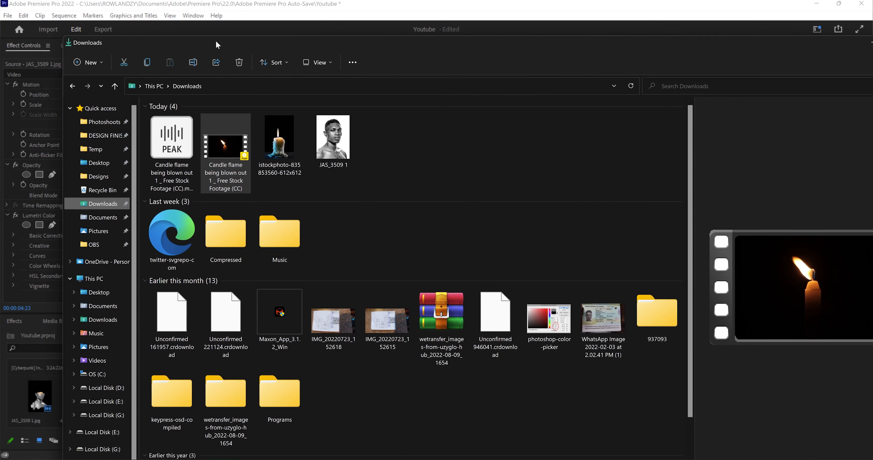
left_click_drag(217, 44, 216, 32)
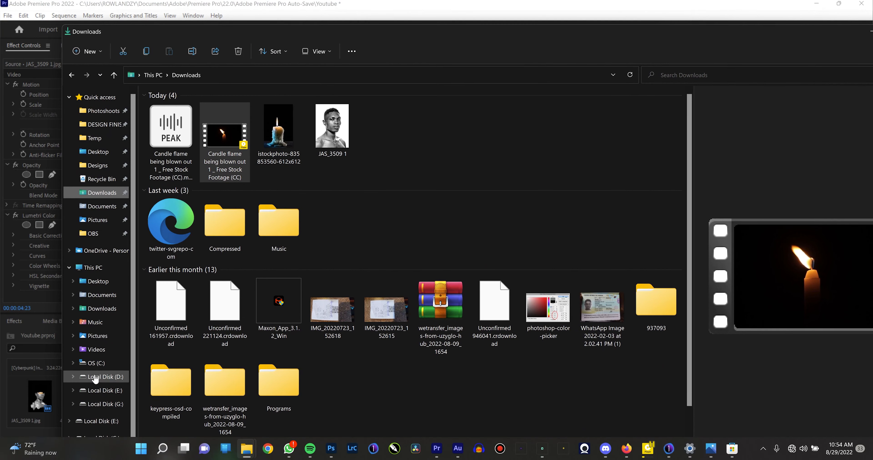
left_click(105, 351)
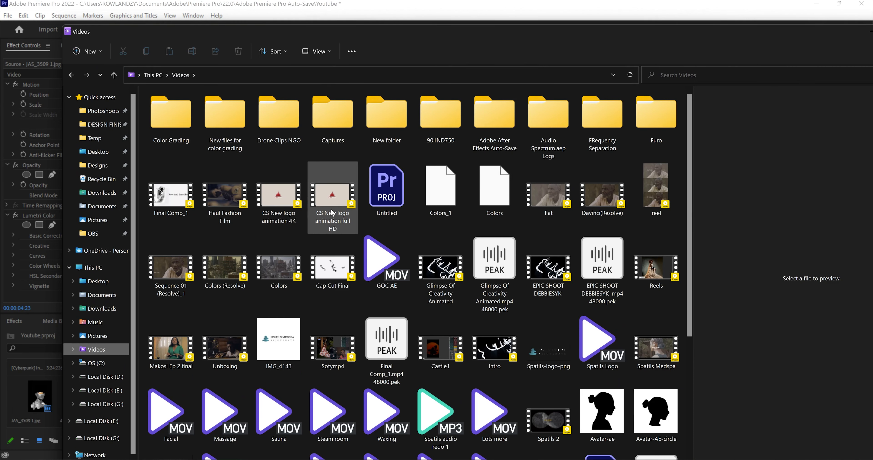
scroll(332, 212, "down", 3)
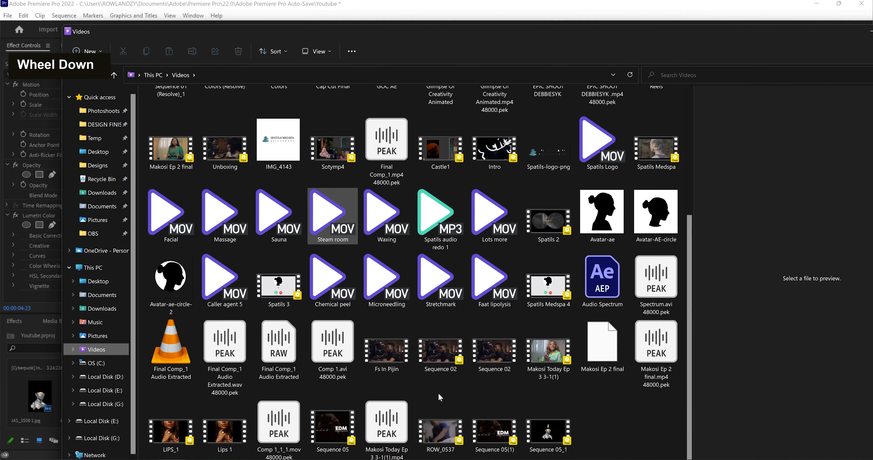
double_click(552, 438)
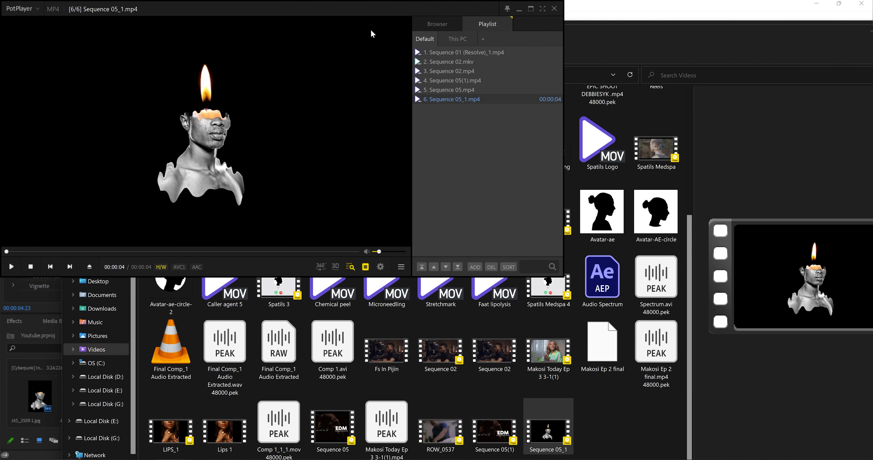
Minimize the open application windows and show the desktop
left_click(816, 5)
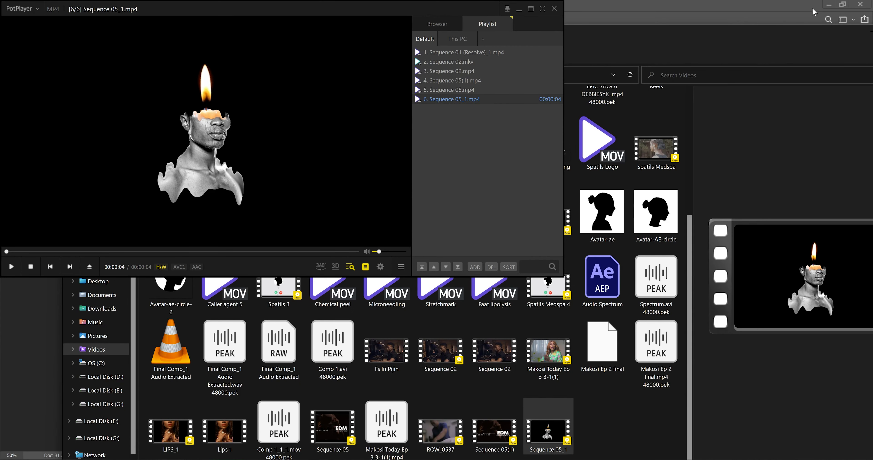
left_click(825, 7)
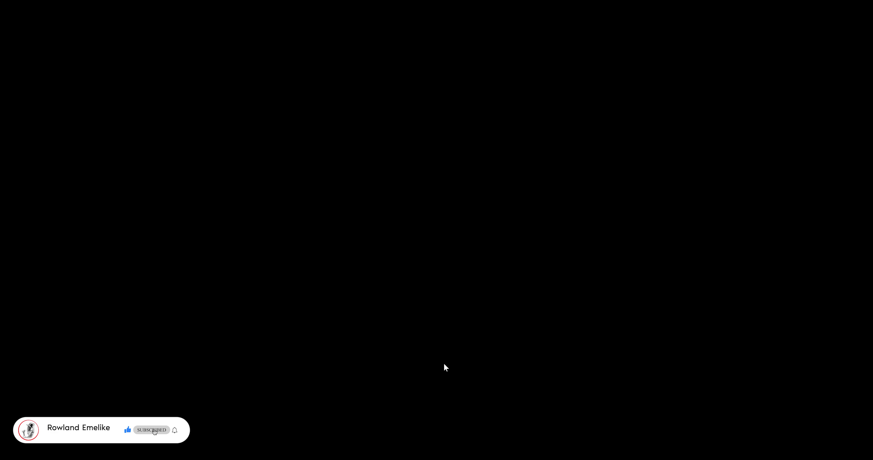
key("Escape")
key("super")
key("super+d")
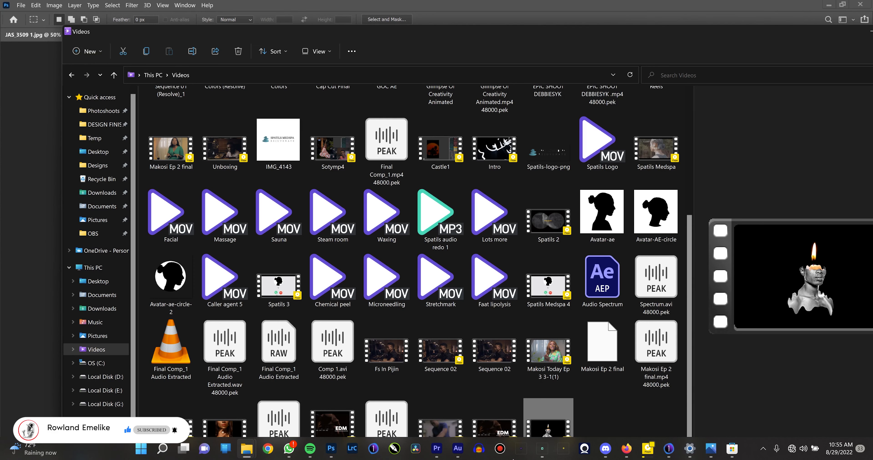
key("super+d")
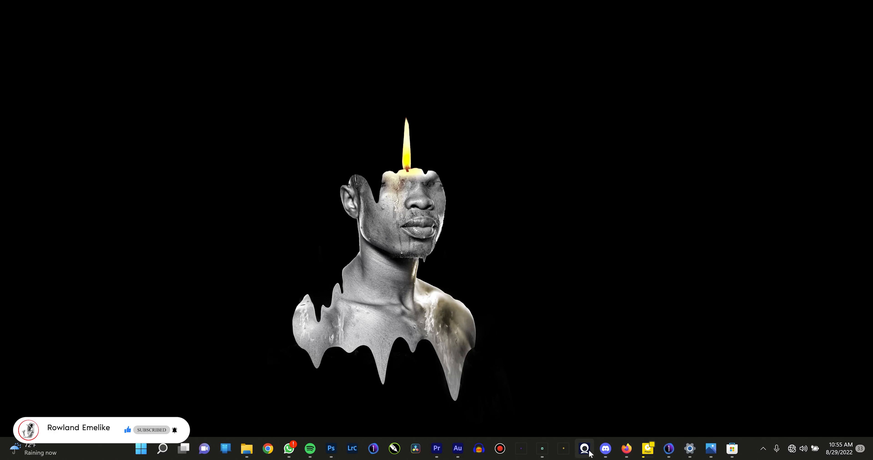
mouse_move(610, 454)
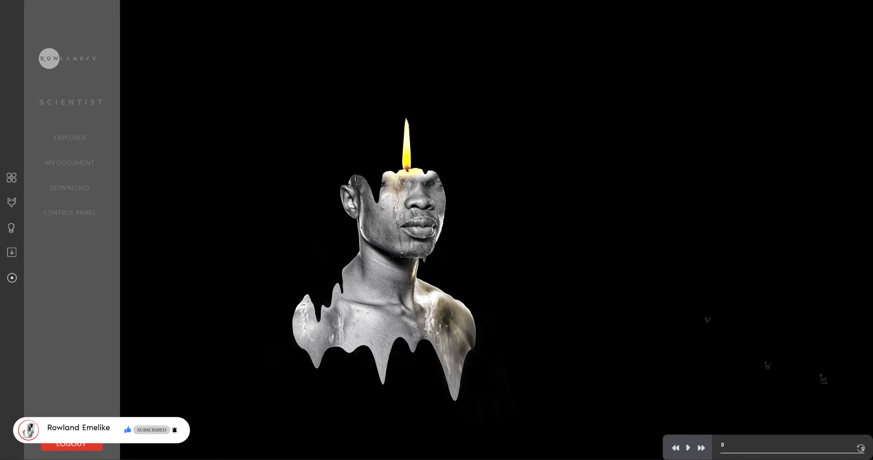
mouse_move(585, 458)
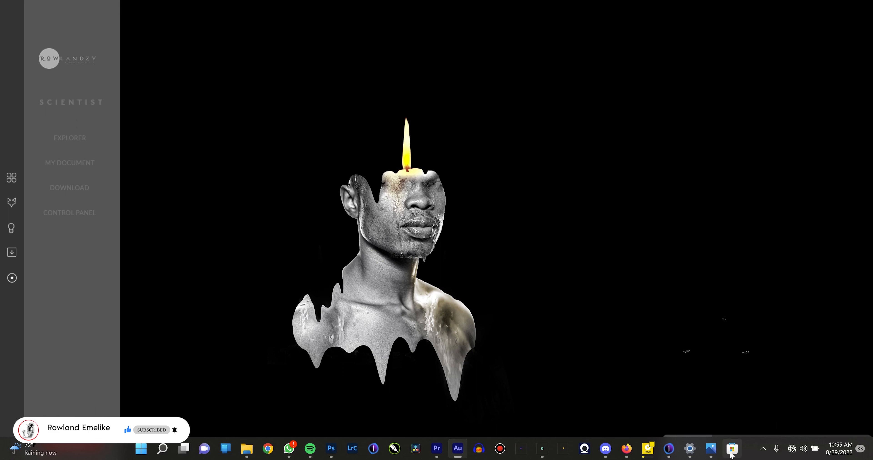
mouse_move(732, 455)
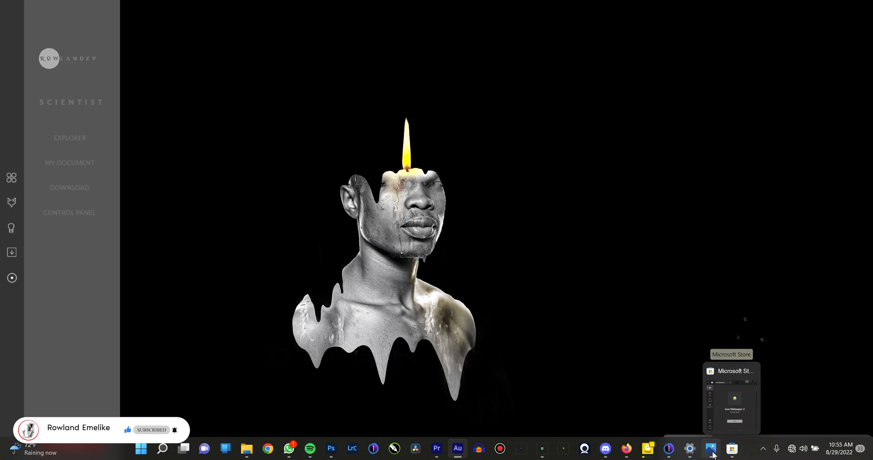